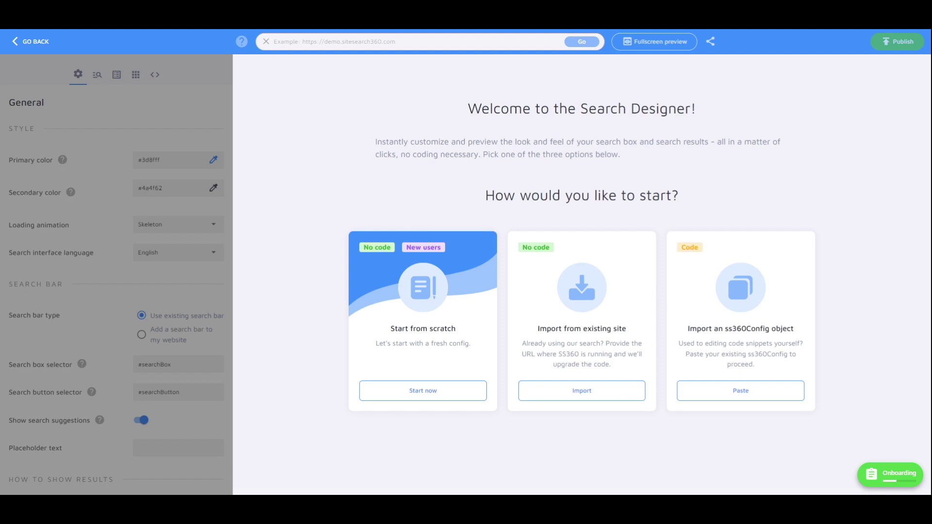
On the welcome screen, pick Start now under Start from scratch
{"action": "left_click", "coordinate": [383, 395]}
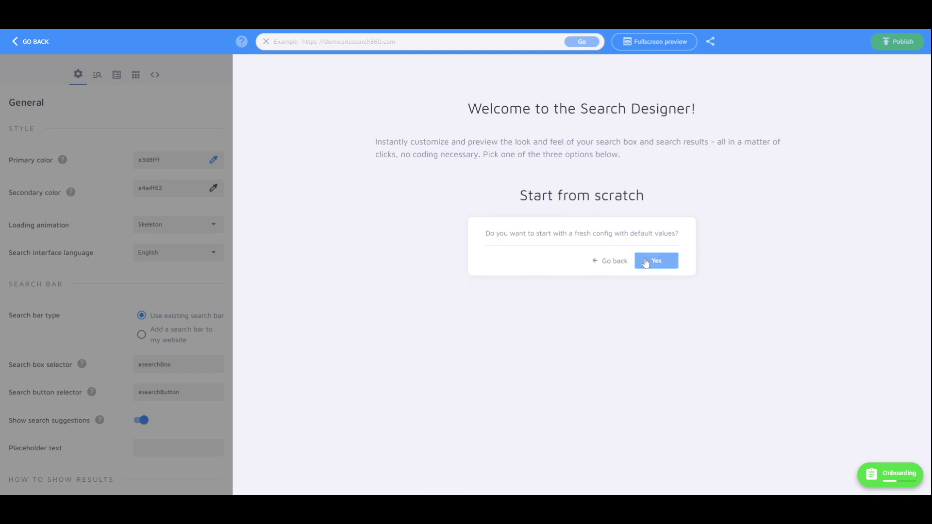
Create the default config and preview unsplash.com using its own detected search box
{"action": "left_click", "coordinate": [645, 262]}
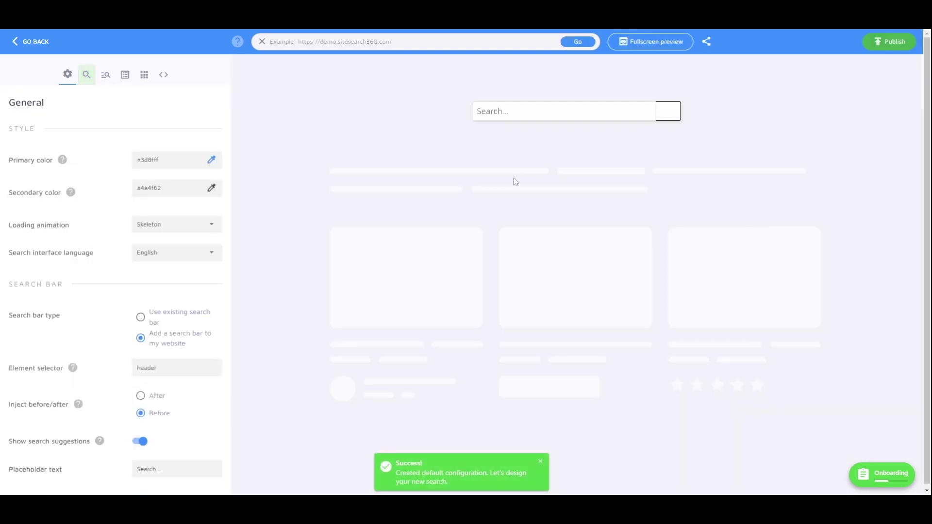
{"action": "left_click", "coordinate": [334, 41]}
{"action": "type", "text": "https://unsplash.com/"}
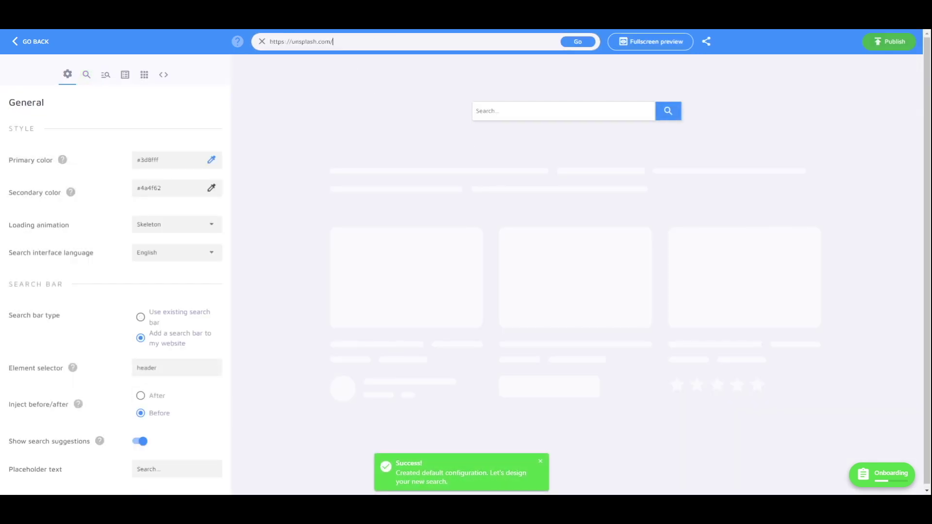
{"action": "key", "text": "Return"}
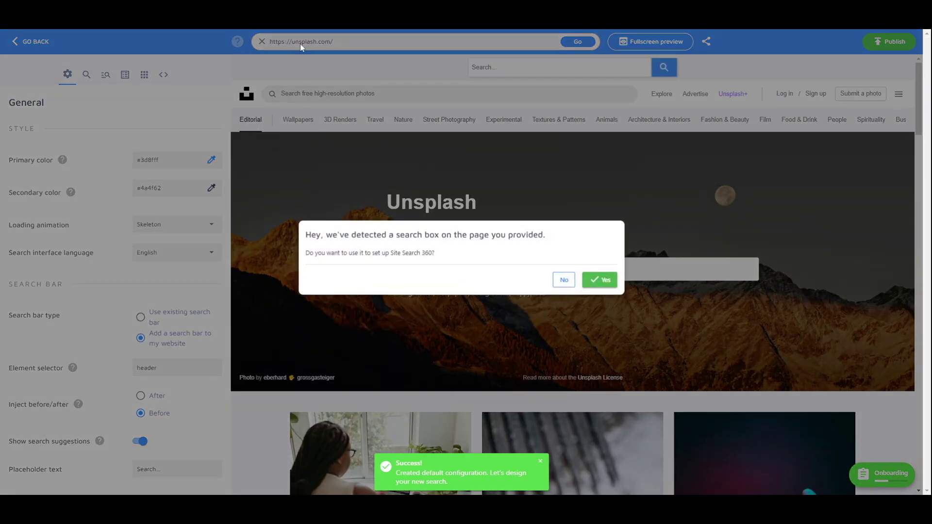
{"action": "left_click", "coordinate": [595, 281]}
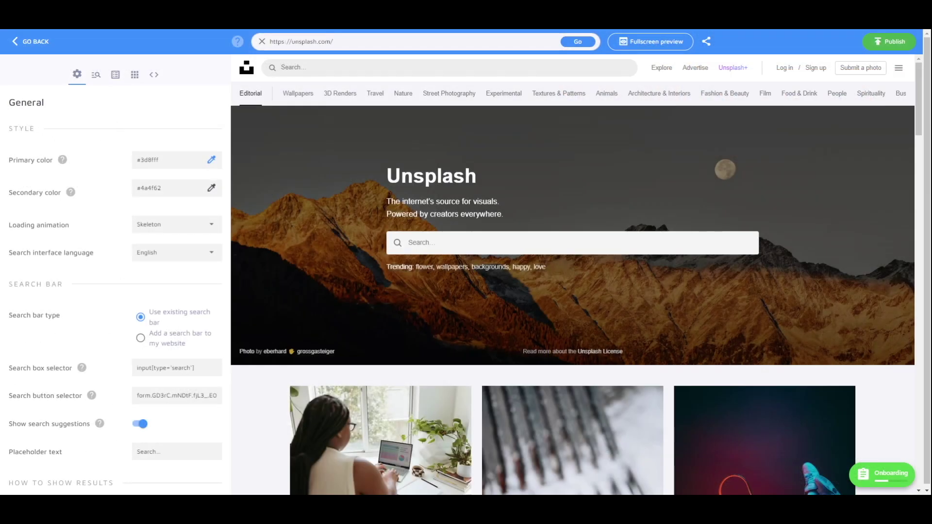
{"action": "key", "text": "ctrl+a"}
Preview gohighbrow.com with a new search bar inserted before #menu-standard-navigation
{"action": "type", "text": "https://gohighbrow.com/"}
{"action": "key", "text": "Return"}
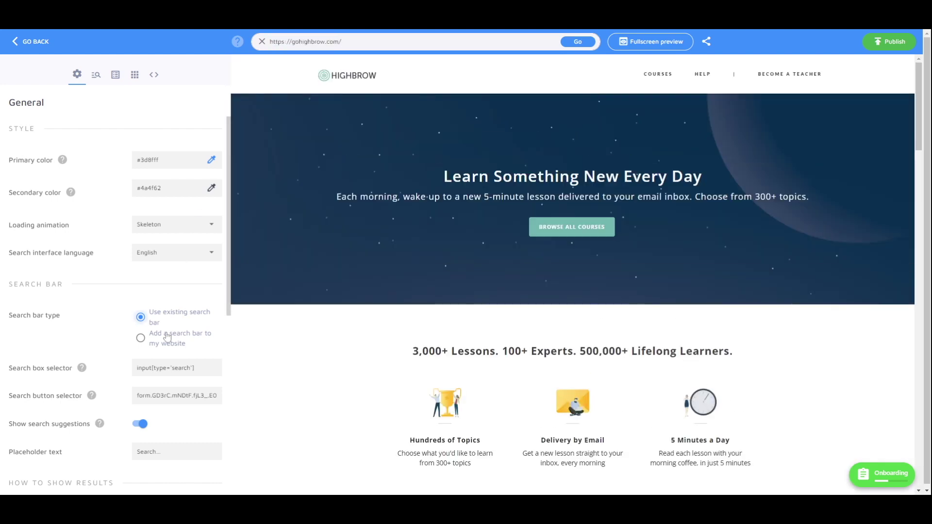
{"action": "left_click", "coordinate": [167, 336]}
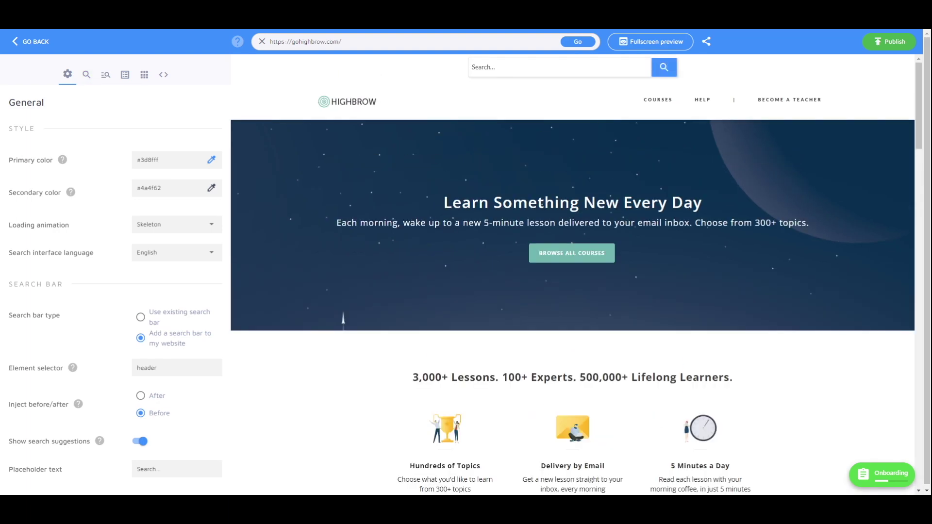
{"action": "double_click", "coordinate": [146, 367]}
{"action": "type", "text": "#menu-standard-navigation"}
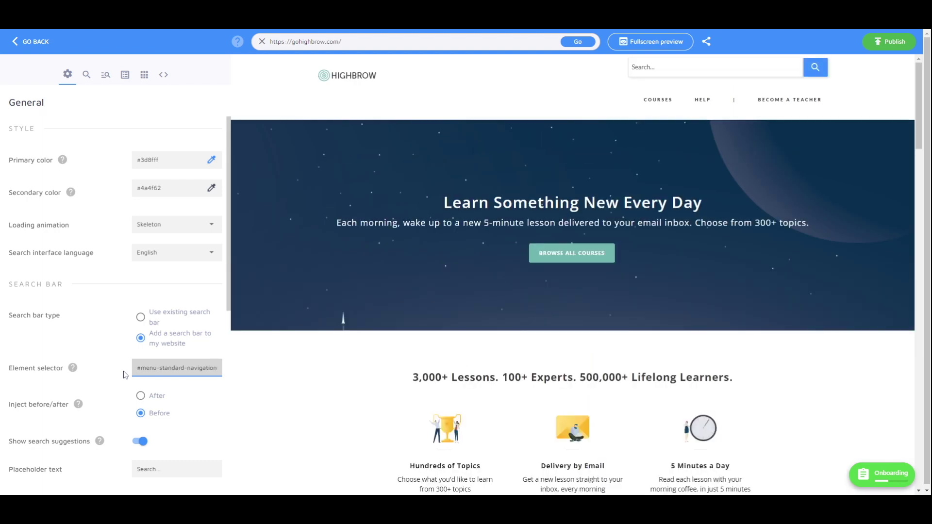
{"action": "key", "text": "Tab"}
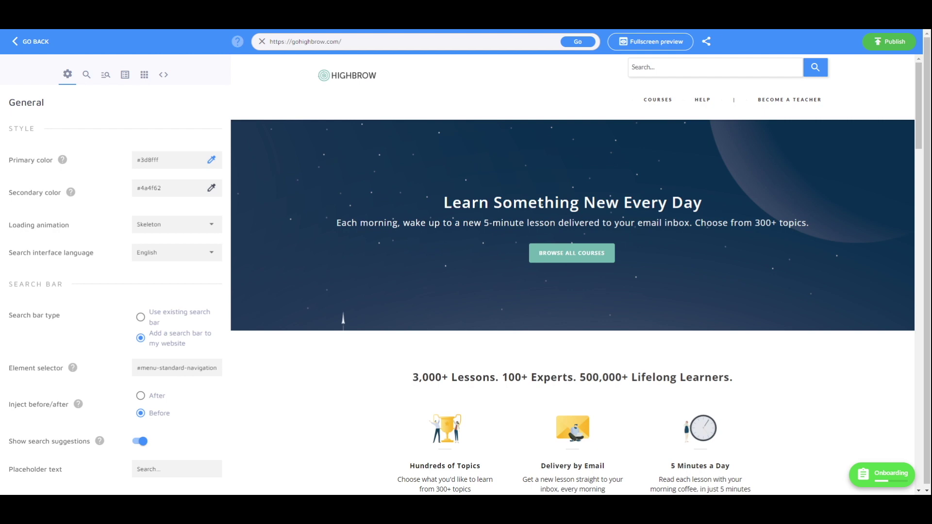
Set the primary colour to dark navy #0b2f50
{"action": "key", "text": "shift+Tab"}
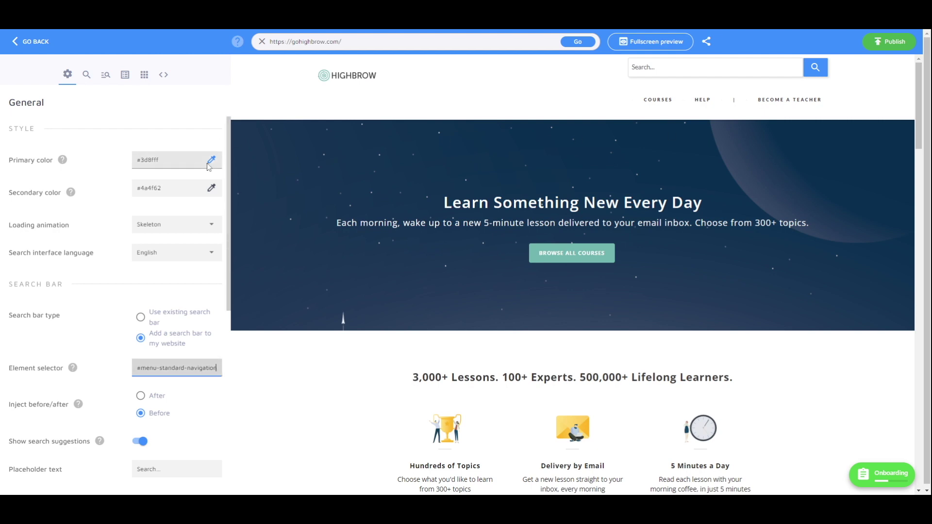
{"action": "left_click", "coordinate": [211, 161]}
{"action": "mouse_move", "coordinate": [233, 149]}
{"action": "left_mouse_down"}
{"action": "mouse_move", "coordinate": [185, 149]}
{"action": "mouse_move", "coordinate": [240, 173]}
{"action": "left_mouse_up"}
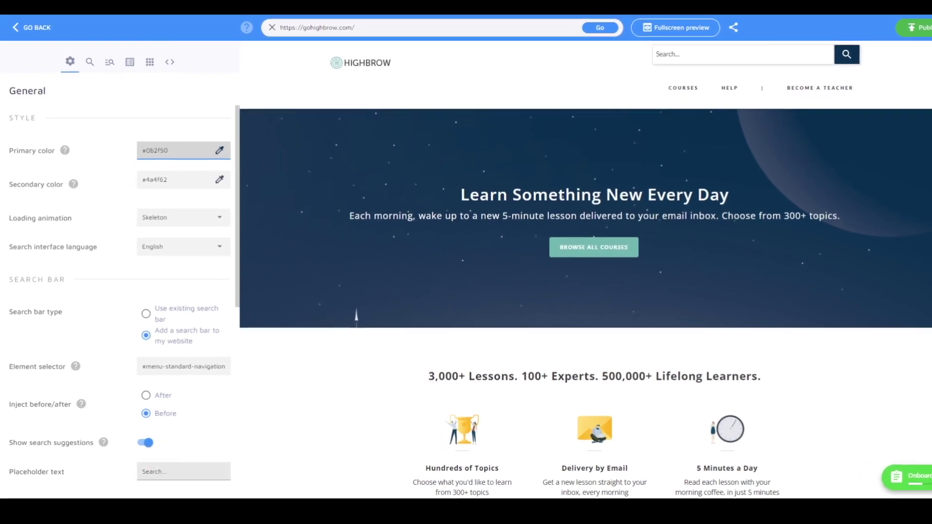
Change the search placeholder text to 'Search for courses or authors'
{"action": "left_click", "coordinate": [156, 471]}
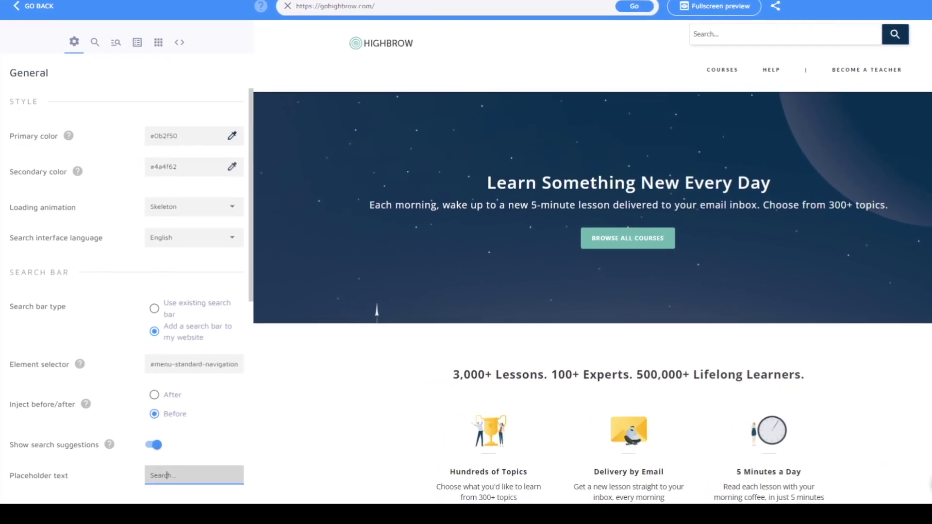
{"action": "triple_click", "coordinate": [166, 475]}
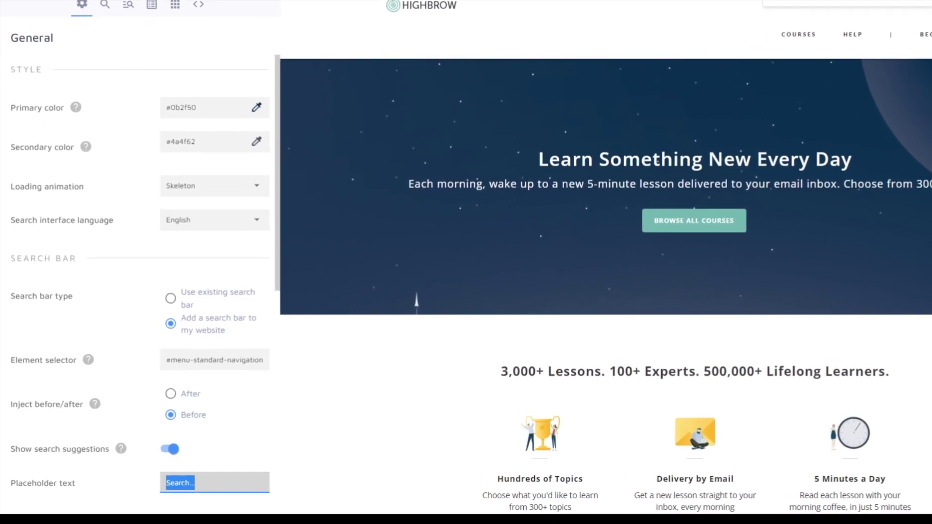
{"action": "type", "text": "S"}
{"action": "type", "text": "earc"}
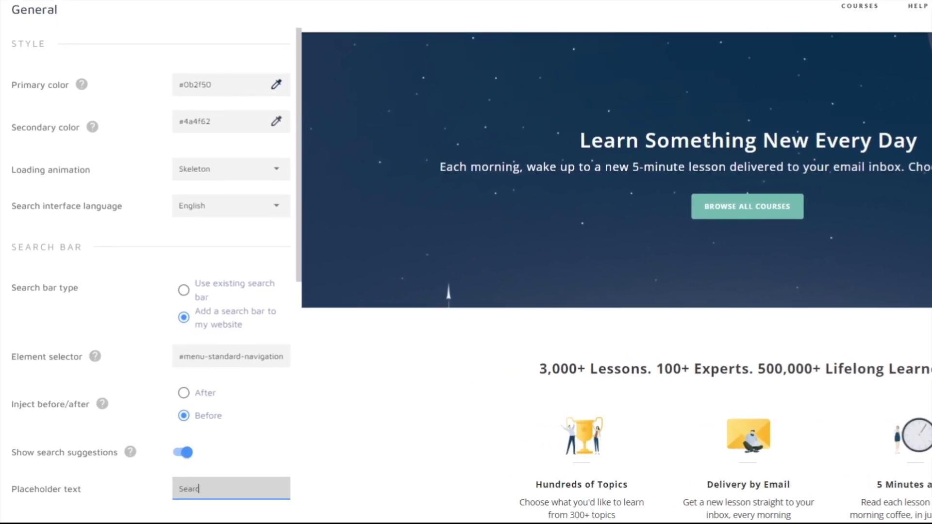
{"action": "type", "text": "h for courses or a"}
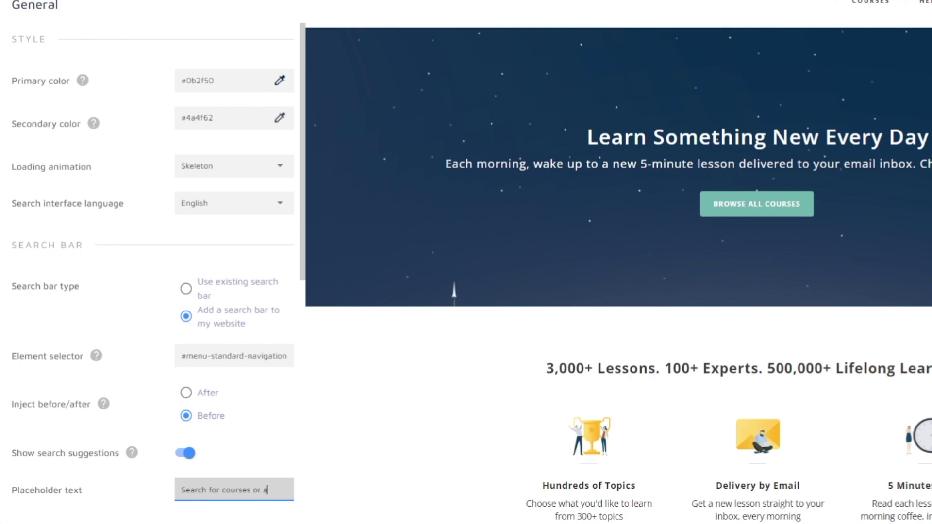
{"action": "type", "text": "uthors"}
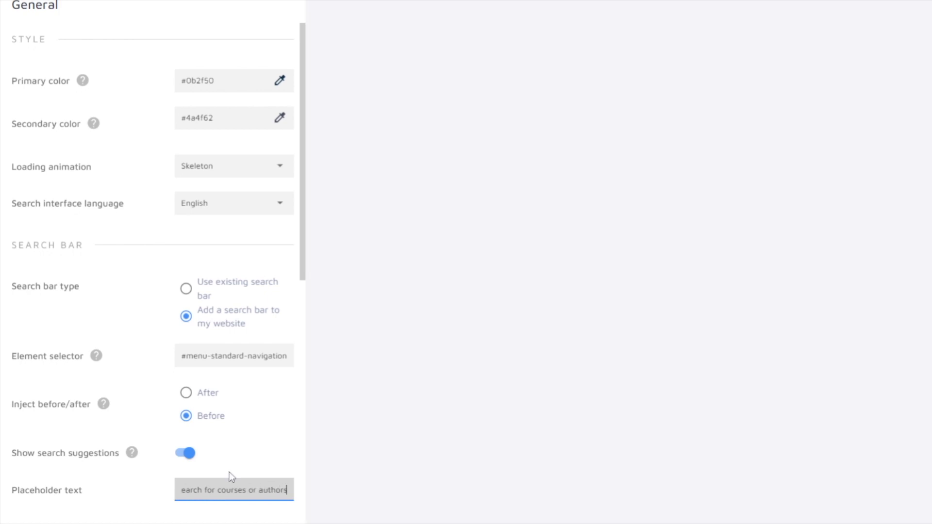
Switch results to Embed mode with div#benefits as the result block selector
{"action": "scroll", "coordinate": [243, 456], "scroll_direction": "down", "scroll_amount": 3}
{"action": "scroll", "coordinate": [244, 451], "scroll_direction": "down", "scroll_amount": 1}
{"action": "scroll", "coordinate": [244, 451], "scroll_direction": "down", "scroll_amount": 1}
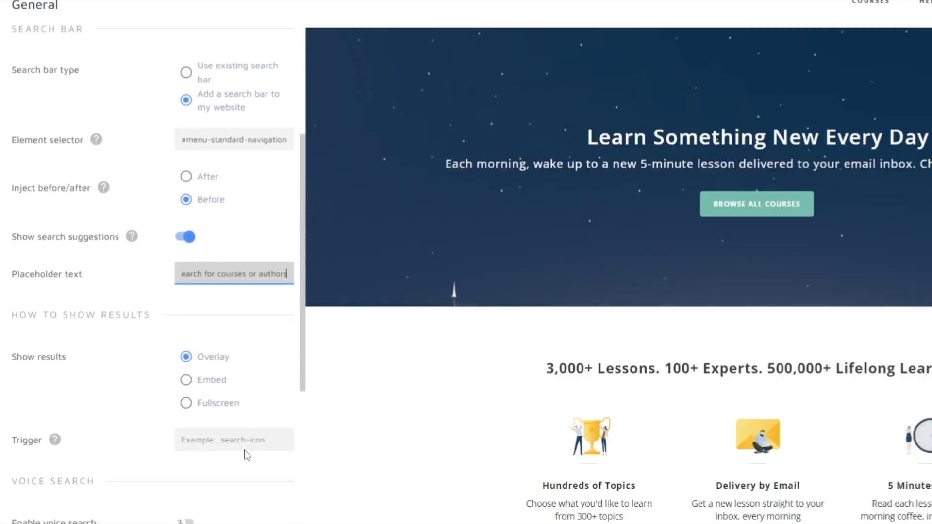
{"action": "scroll", "coordinate": [243, 449], "scroll_direction": "down", "scroll_amount": 2}
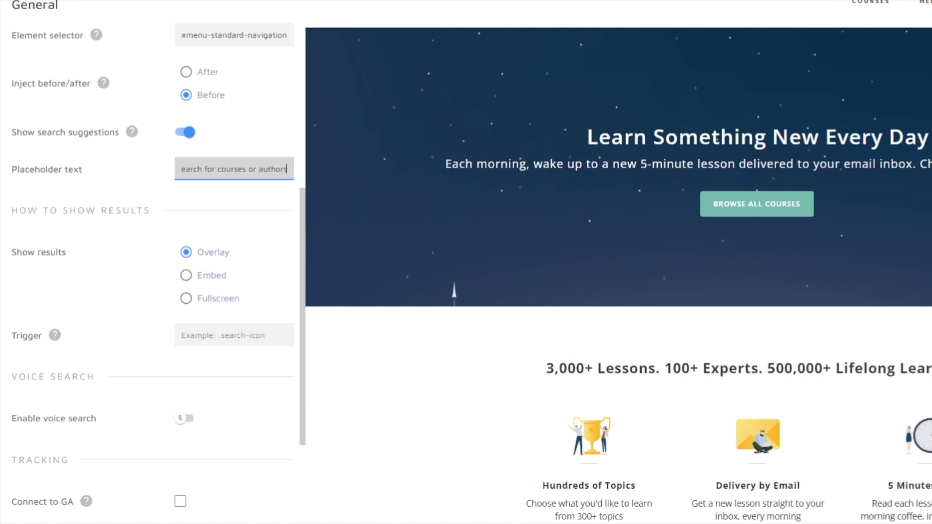
{"action": "left_click", "coordinate": [216, 285]}
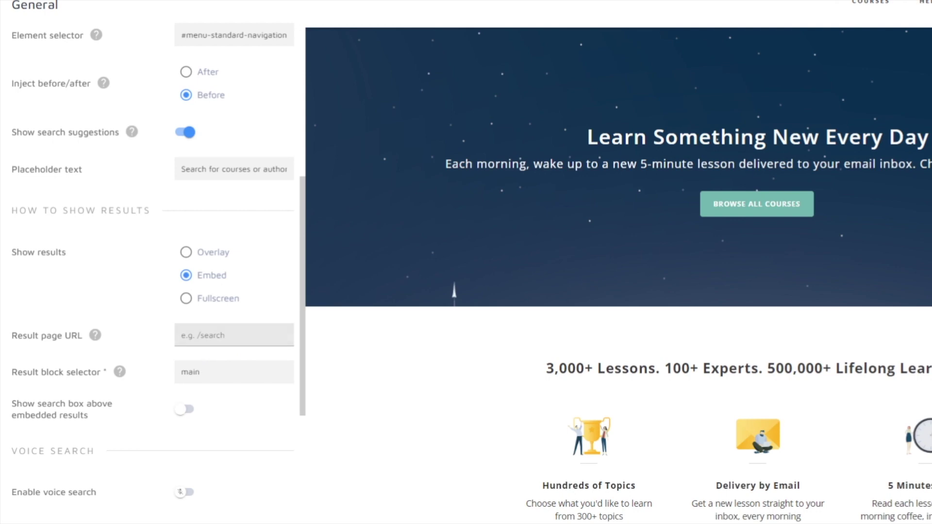
{"action": "double_click", "coordinate": [200, 373]}
{"action": "type", "text": "div#benefits"}
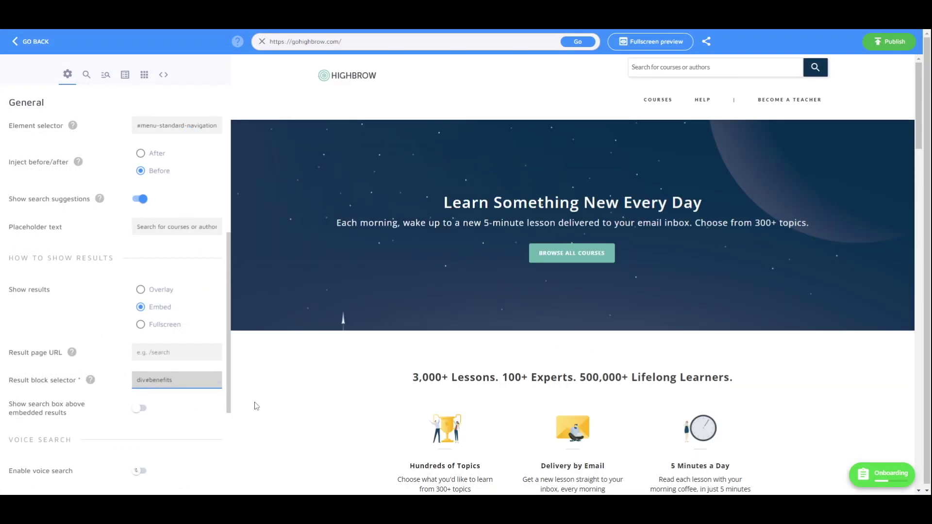
Run a test search for 'sleep' in the preview search box
{"action": "left_click", "coordinate": [679, 66]}
{"action": "type", "text": "sleep"}
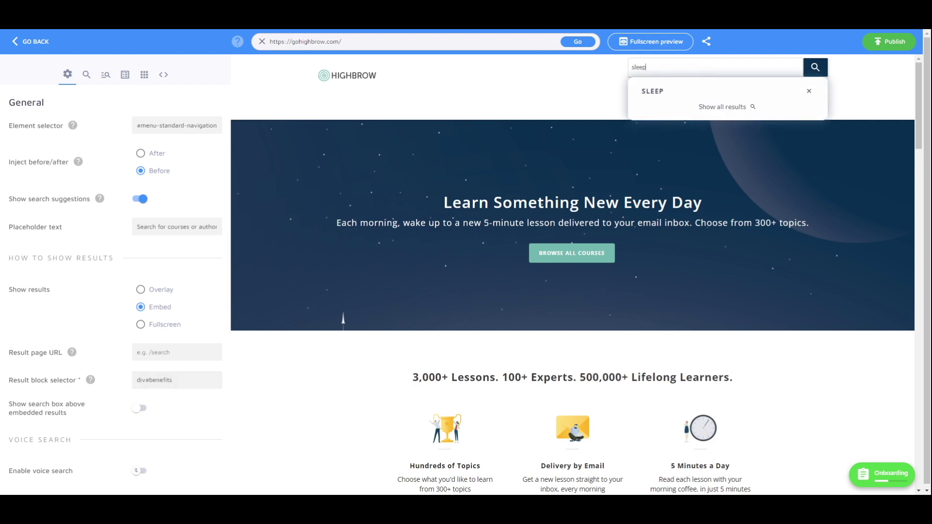
{"action": "key", "text": "Return"}
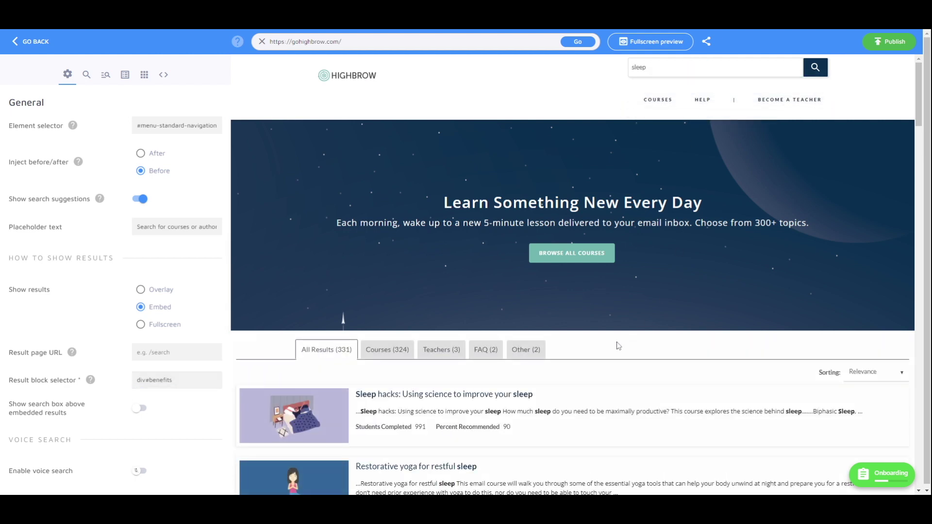
Advance to the search field settings via Next Step
{"action": "scroll", "coordinate": [616, 346], "scroll_direction": "down", "scroll_amount": 2}
{"action": "scroll", "coordinate": [615, 346], "scroll_direction": "down", "scroll_amount": 1}
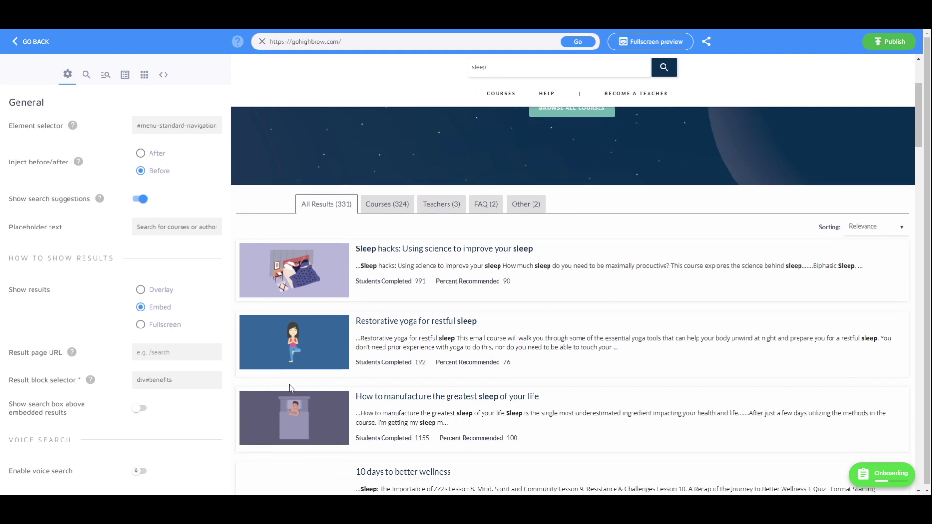
{"action": "scroll", "coordinate": [213, 418], "scroll_direction": "down", "scroll_amount": 3}
{"action": "scroll", "coordinate": [170, 437], "scroll_direction": "down", "scroll_amount": 1}
{"action": "left_click", "coordinate": [129, 478]}
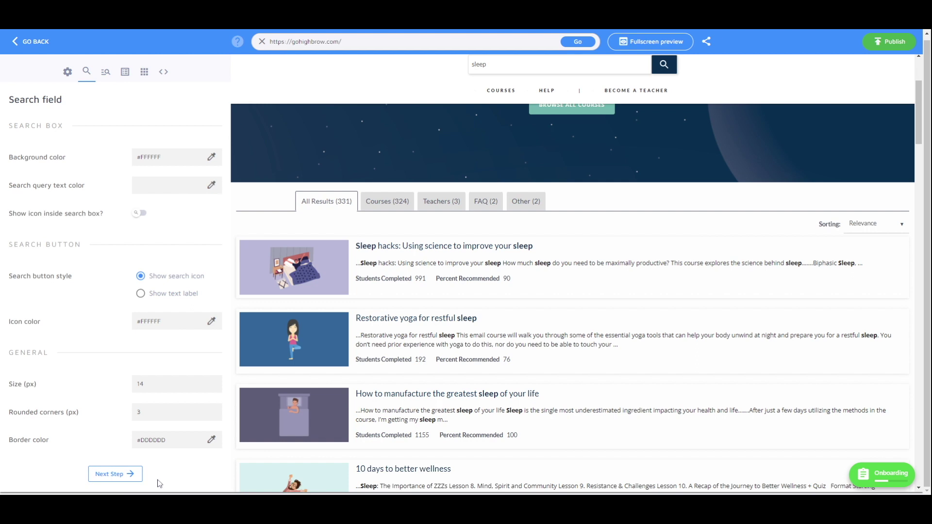
Switch to the Suggestions settings panel
{"action": "left_click", "coordinate": [128, 479]}
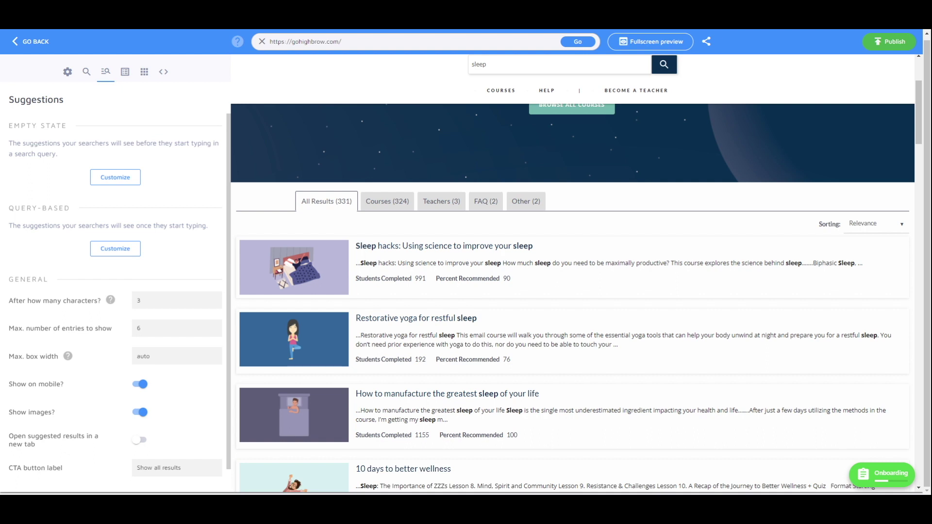
Lay out empty-state suggestions with search history first and custom suggestions second
{"action": "left_click", "coordinate": [119, 183]}
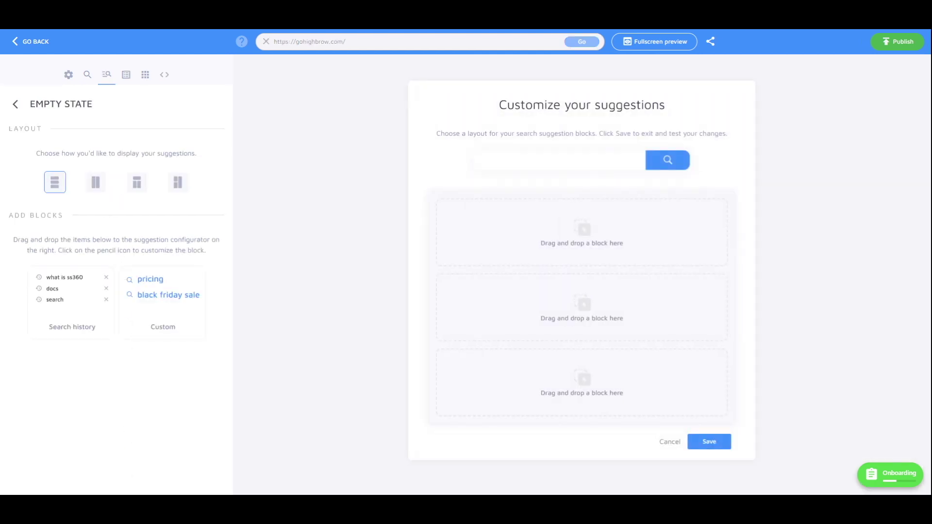
{"action": "left_click_drag", "start_coordinate": [76, 301], "coordinate": [511, 236]}
{"action": "left_click_drag", "start_coordinate": [152, 296], "coordinate": [528, 306]}
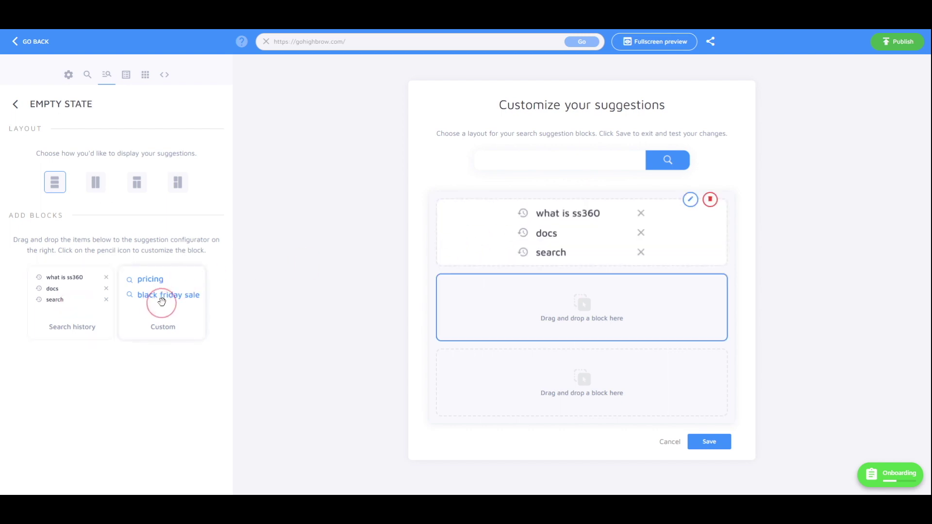
Add 'gift cards' and 'membership' as custom suggested queries and save
{"action": "left_click", "coordinate": [690, 274]}
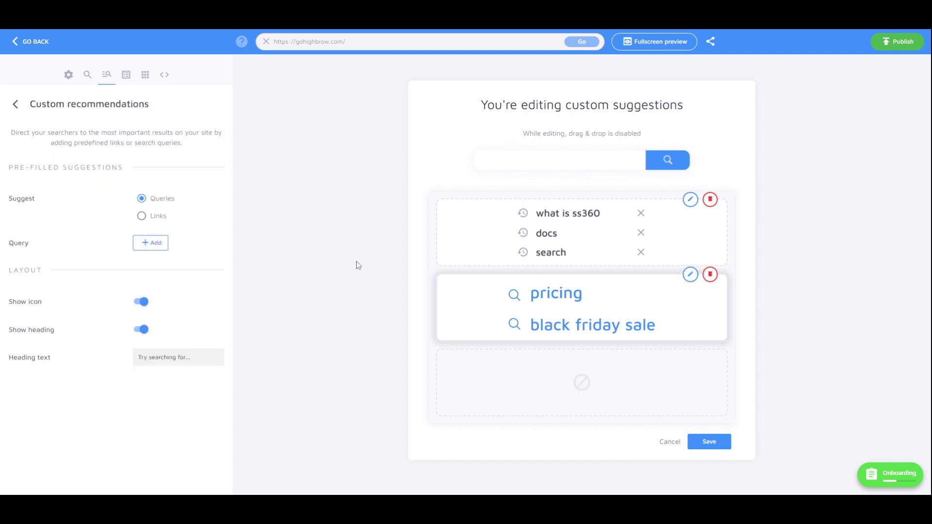
{"action": "left_click", "coordinate": [151, 243]}
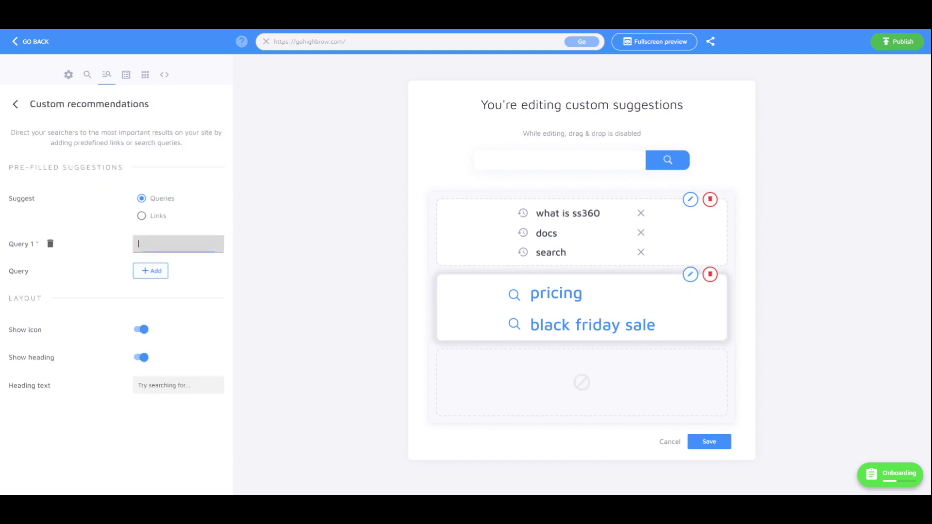
{"action": "type", "text": "qift cards"}
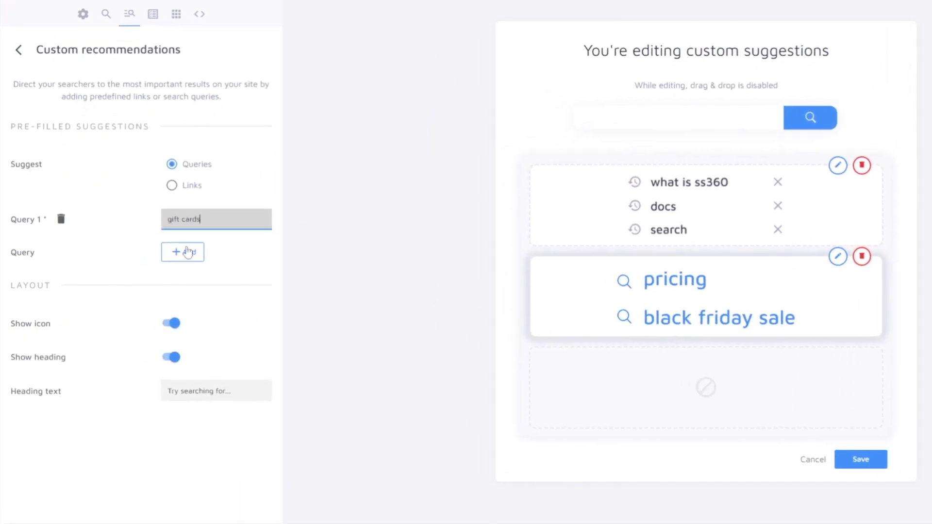
{"action": "left_click", "coordinate": [183, 252]}
{"action": "type", "text": "memb"}
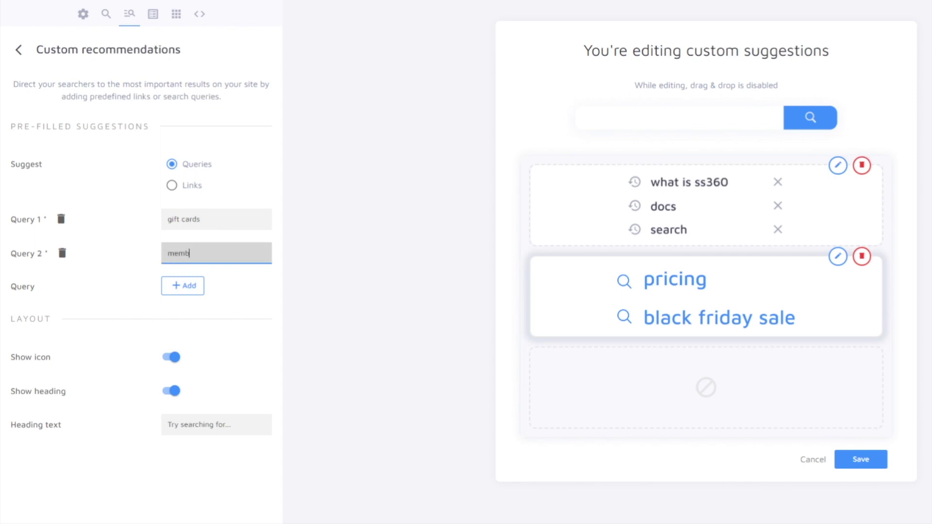
{"action": "type", "text": "ership"}
{"action": "left_click", "coordinate": [845, 459]}
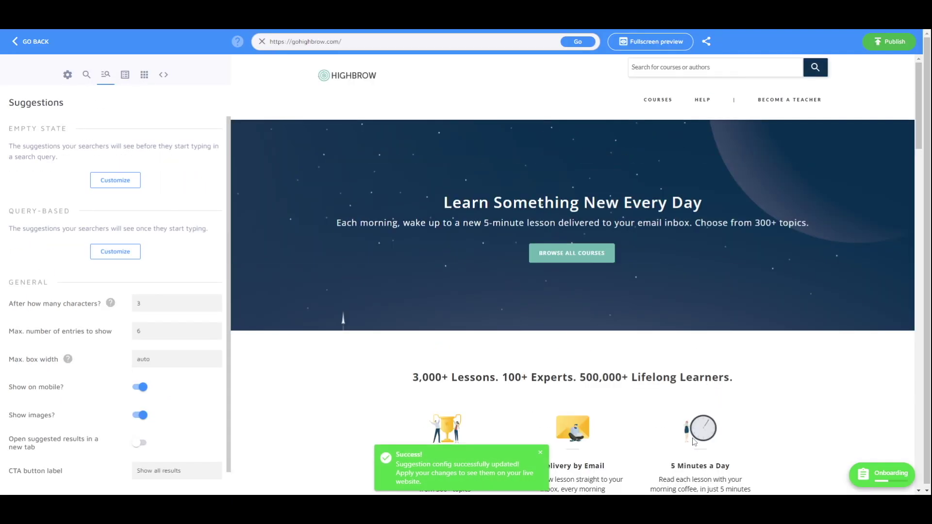
{"action": "left_click", "coordinate": [124, 252]}
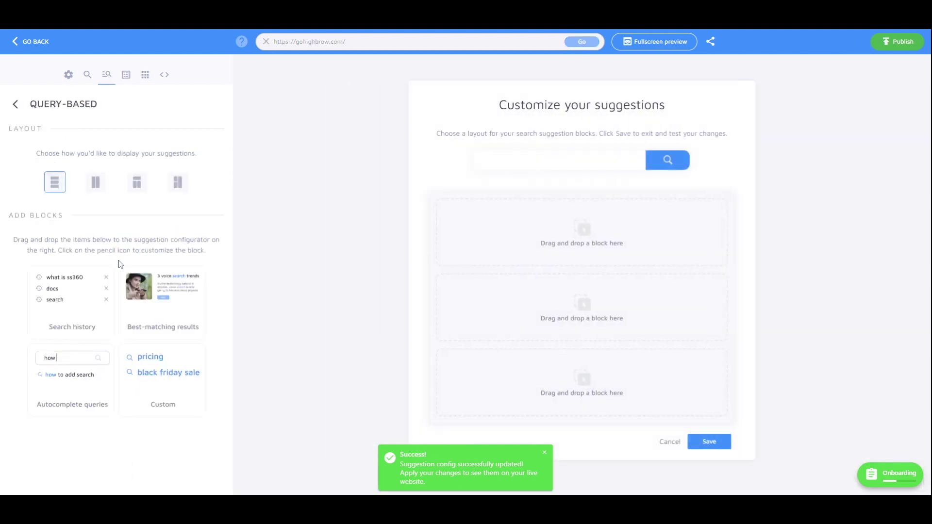
Show best-matching results first and autocomplete queries second while typing, and save
{"action": "left_click_drag", "start_coordinate": [141, 289], "coordinate": [521, 230]}
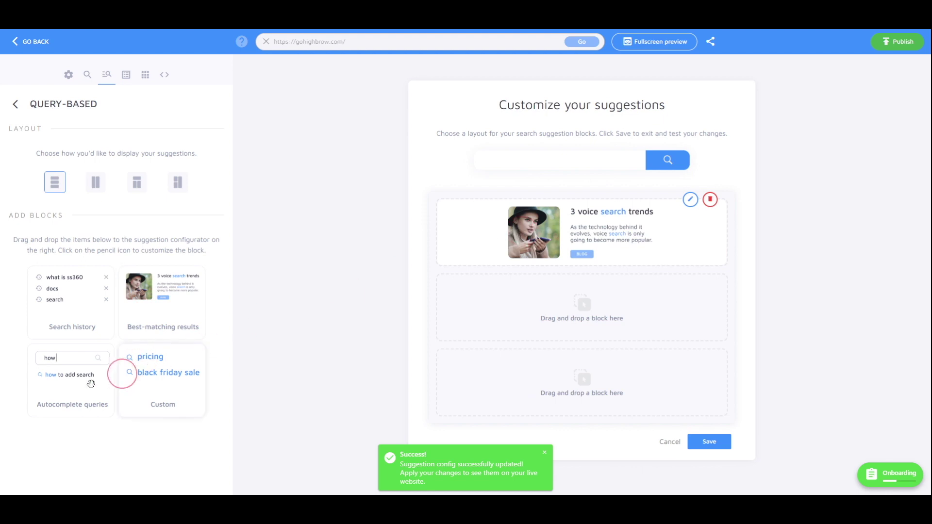
{"action": "left_click_drag", "start_coordinate": [71, 388], "coordinate": [517, 297]}
{"action": "left_click", "coordinate": [709, 442]}
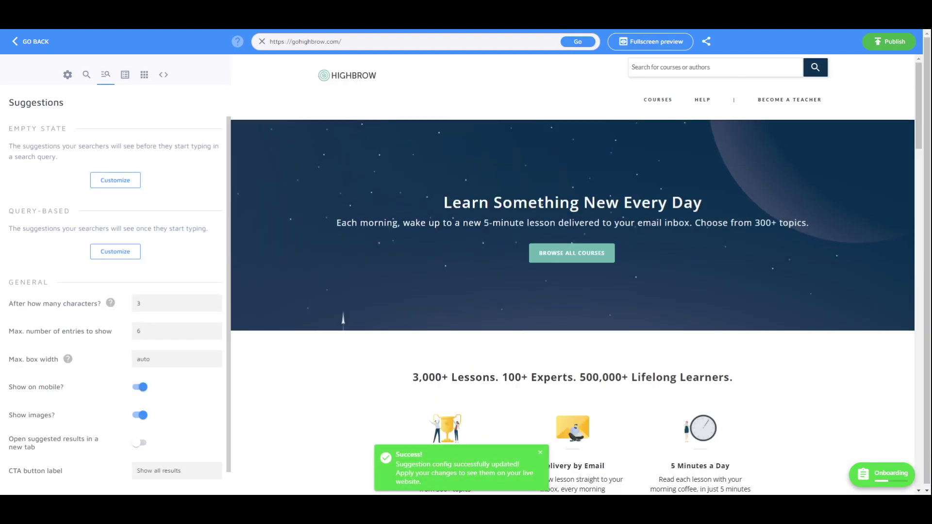
Test suggestions by typing 'slee' in the preview search box
{"action": "left_click", "coordinate": [684, 68]}
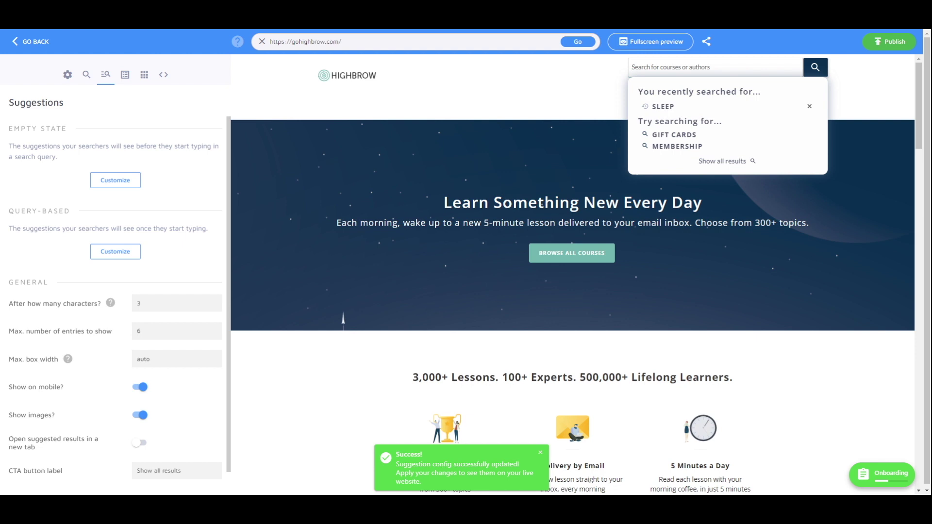
{"action": "type", "text": "slee"}
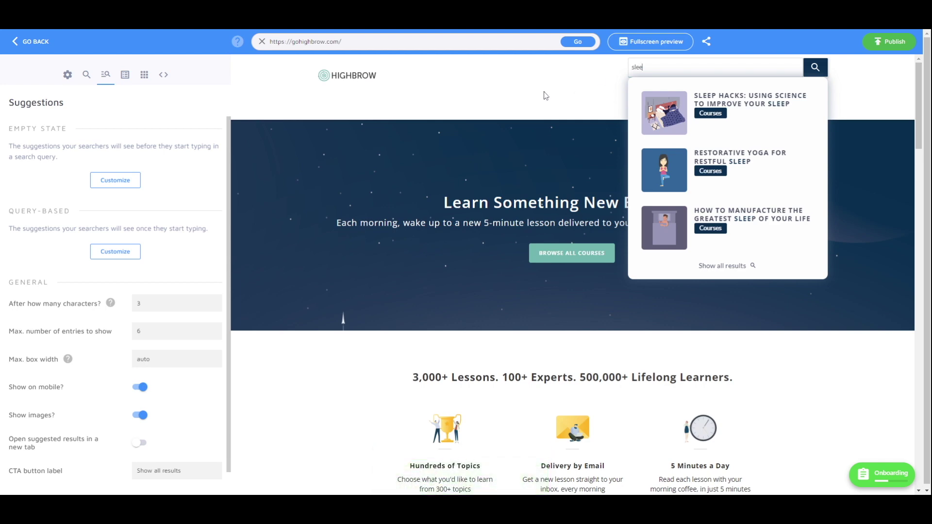
{"action": "left_click", "coordinate": [125, 78]}
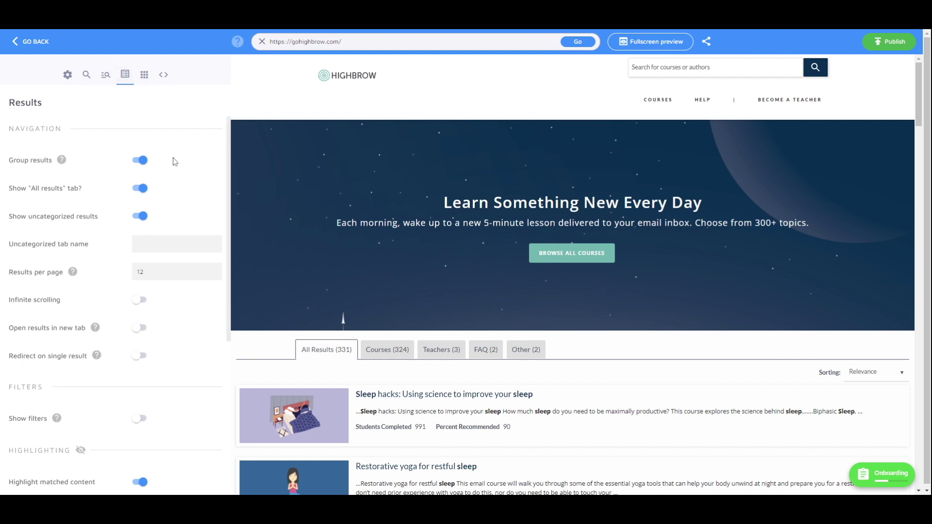
Turn on Show filters for search results
{"action": "scroll", "coordinate": [177, 164], "scroll_direction": "down", "scroll_amount": 1}
{"action": "scroll", "coordinate": [177, 164], "scroll_direction": "down", "scroll_amount": 1}
{"action": "scroll", "coordinate": [179, 164], "scroll_direction": "down", "scroll_amount": 1}
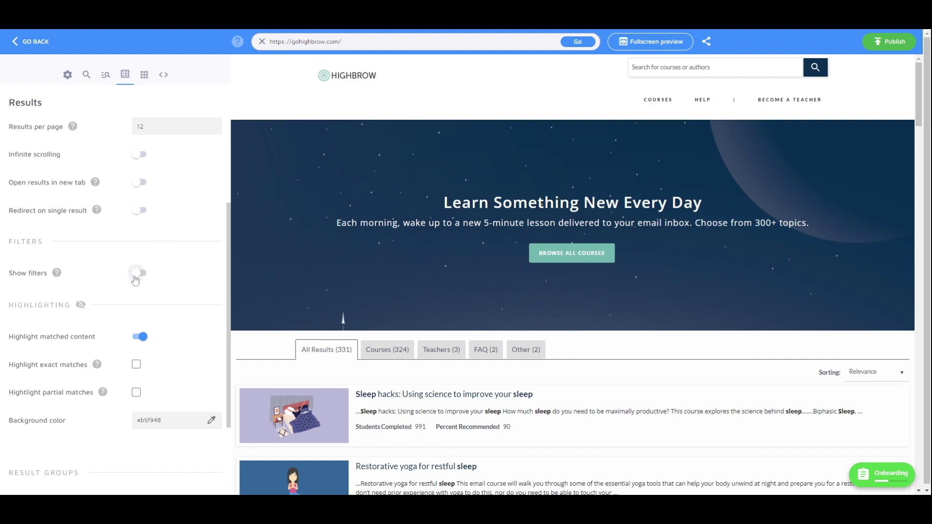
{"action": "left_click", "coordinate": [136, 276]}
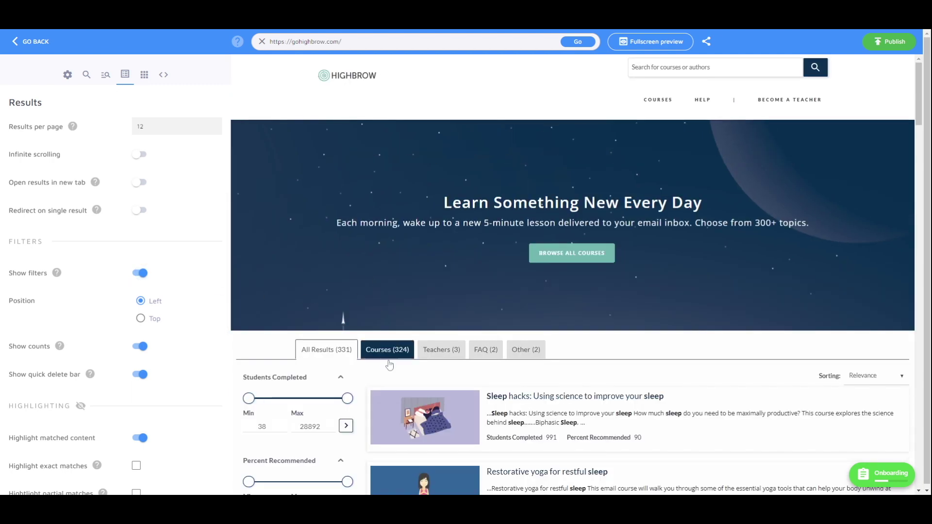
Raise the Students Completed minimum filter to 7251.5 in the preview
{"action": "scroll", "coordinate": [369, 374], "scroll_direction": "down", "scroll_amount": 3}
{"action": "left_click_drag", "start_coordinate": [249, 253], "coordinate": [274, 257]}
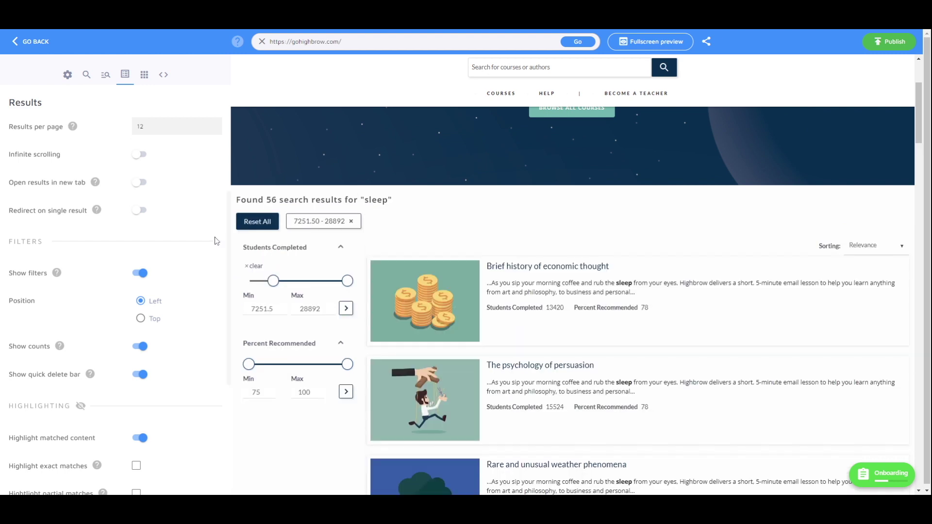
{"action": "scroll", "coordinate": [183, 187], "scroll_direction": "up", "scroll_amount": 3}
{"action": "left_click", "coordinate": [143, 79]}
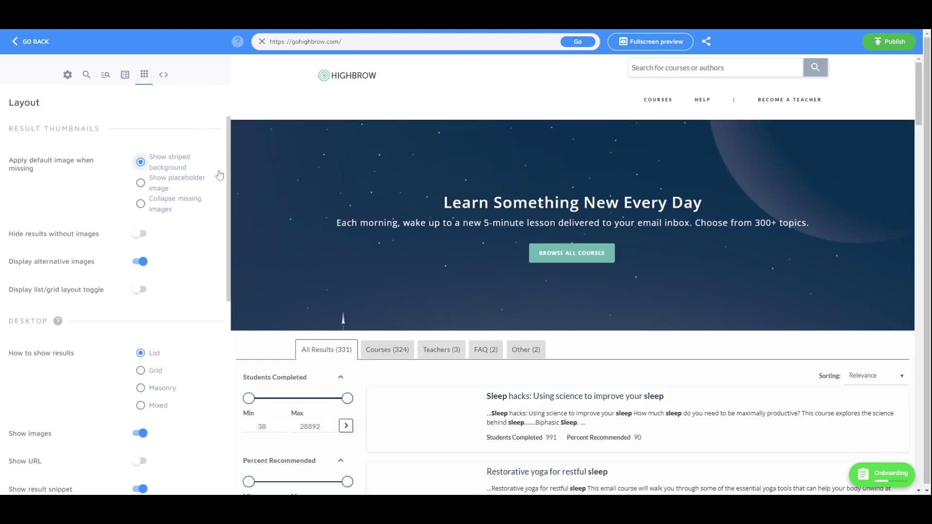
Turn off result snippets and data points in the Layout settings
{"action": "scroll", "coordinate": [190, 354], "scroll_direction": "down", "scroll_amount": 1}
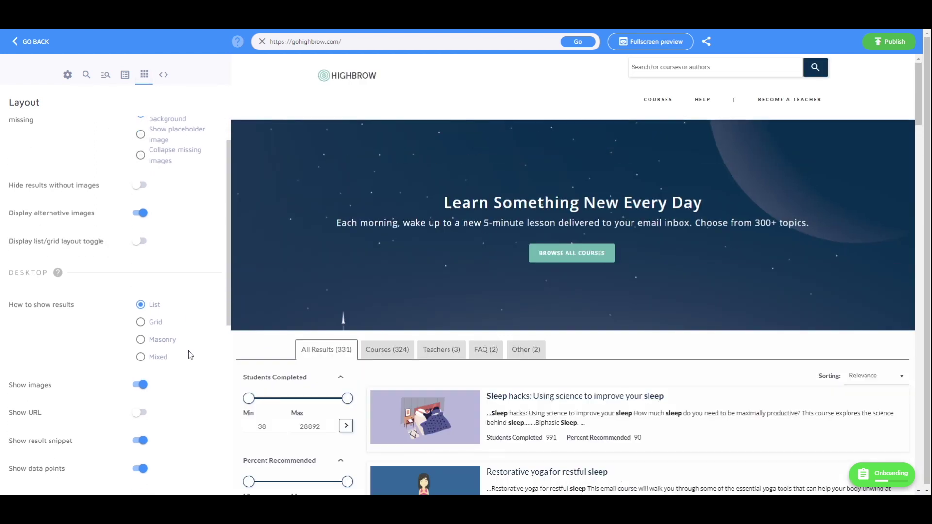
{"action": "scroll", "coordinate": [189, 355], "scroll_direction": "down", "scroll_amount": 1}
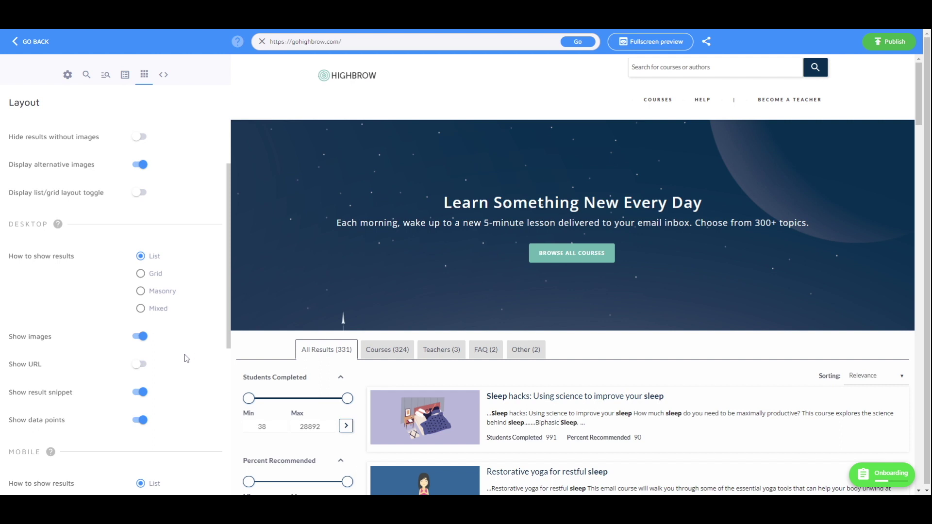
{"action": "left_click", "coordinate": [139, 392]}
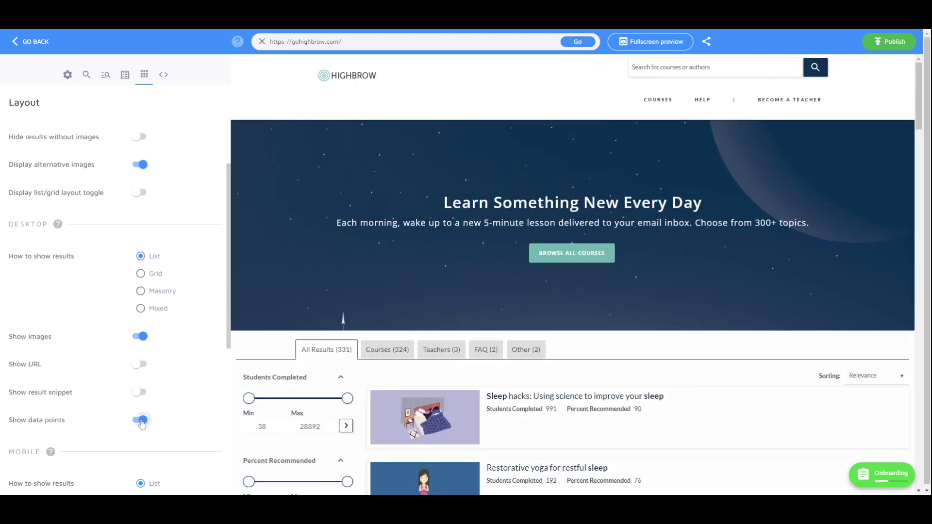
{"action": "left_click", "coordinate": [141, 420]}
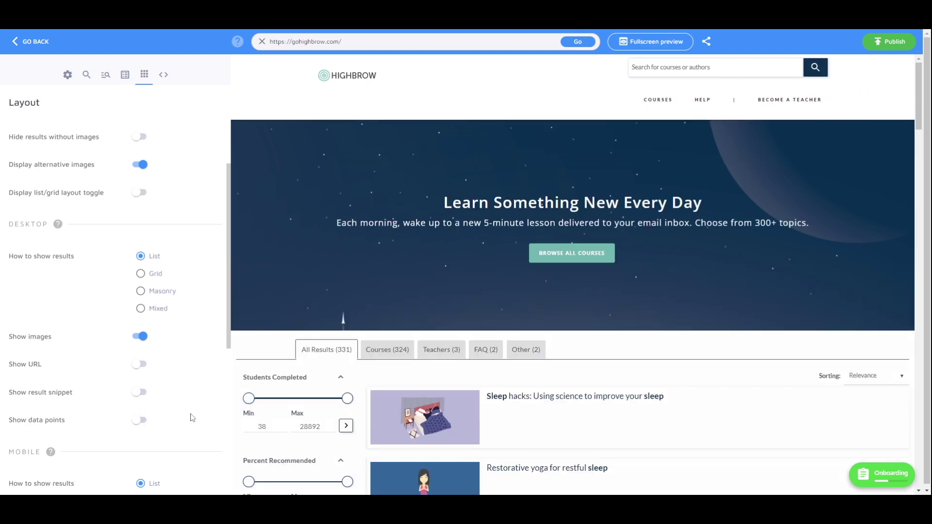
Show desktop results in a Masonry grid with a list/grid switch, testing both views
{"action": "scroll", "coordinate": [274, 348], "scroll_direction": "down", "scroll_amount": 2}
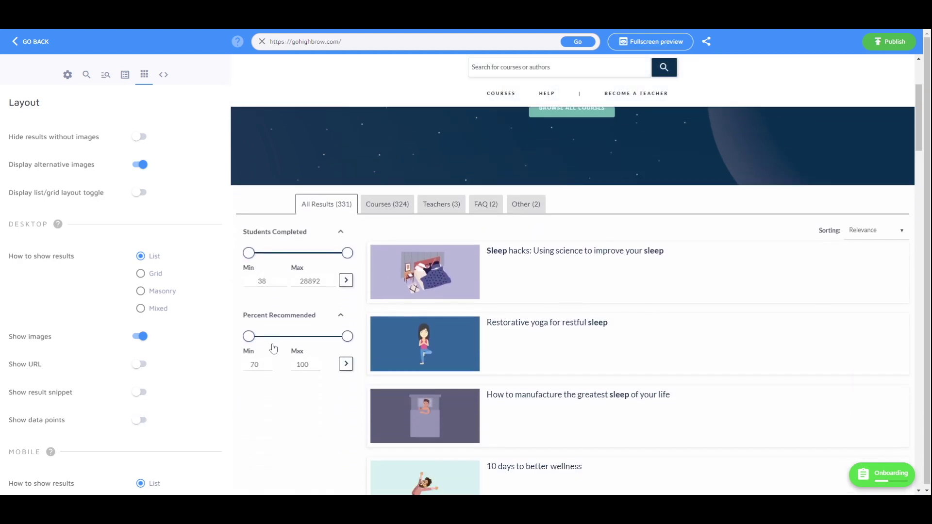
{"action": "left_click", "coordinate": [156, 274]}
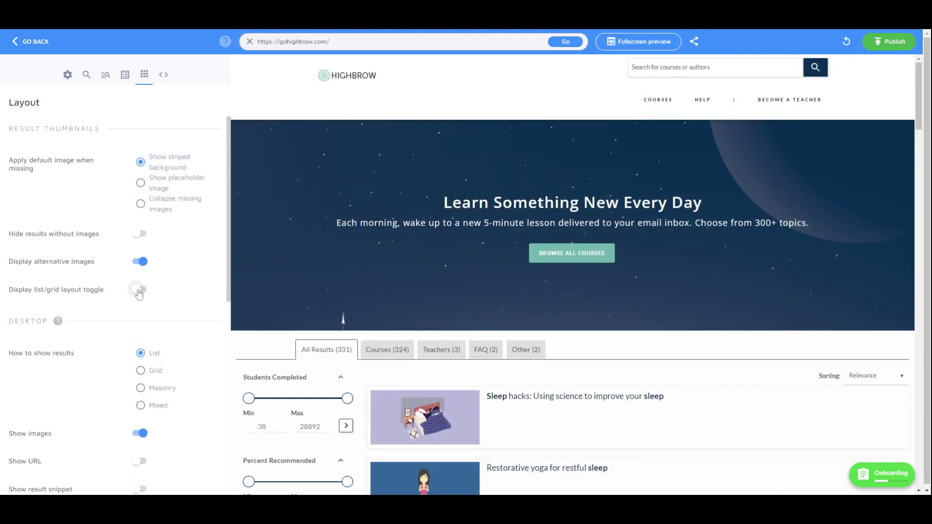
{"action": "left_click", "coordinate": [140, 290]}
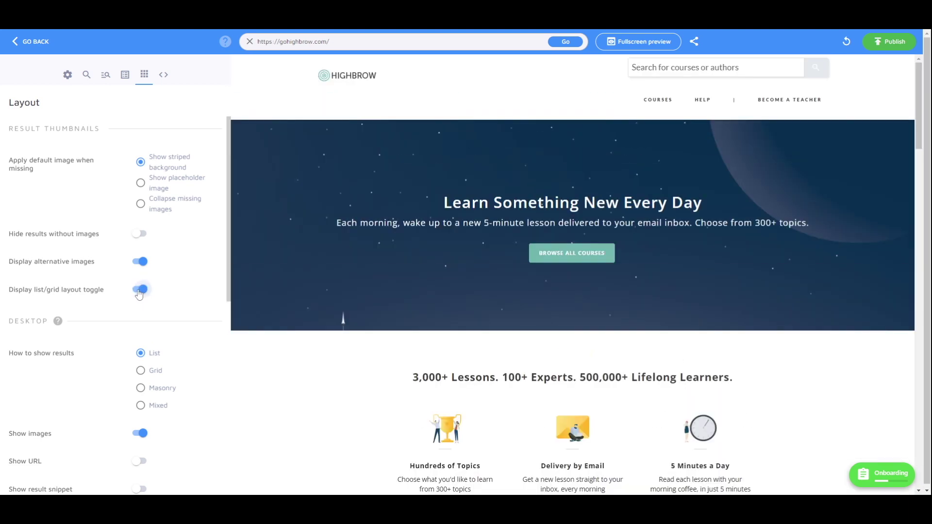
{"action": "scroll", "coordinate": [538, 381], "scroll_direction": "down", "scroll_amount": 2}
{"action": "scroll", "coordinate": [542, 382], "scroll_direction": "down", "scroll_amount": 2}
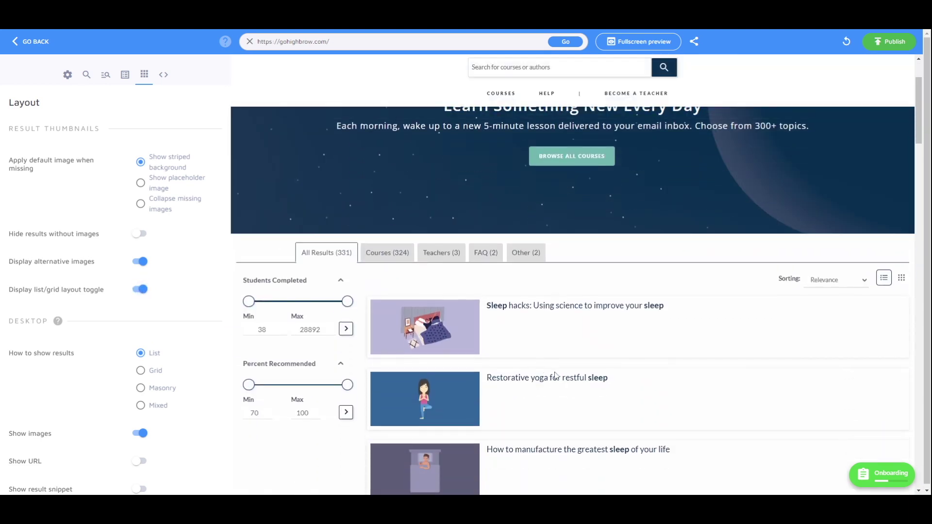
{"action": "left_click", "coordinate": [902, 232]}
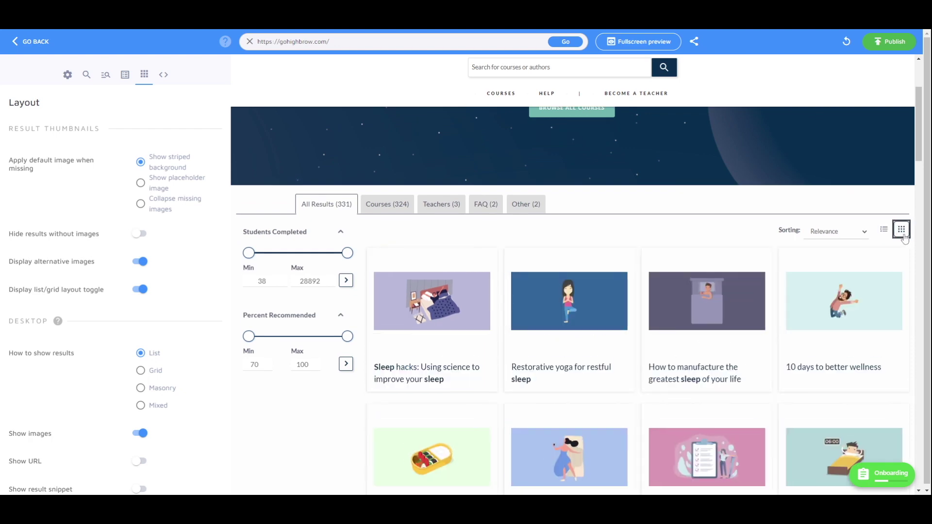
{"action": "left_click", "coordinate": [884, 231]}
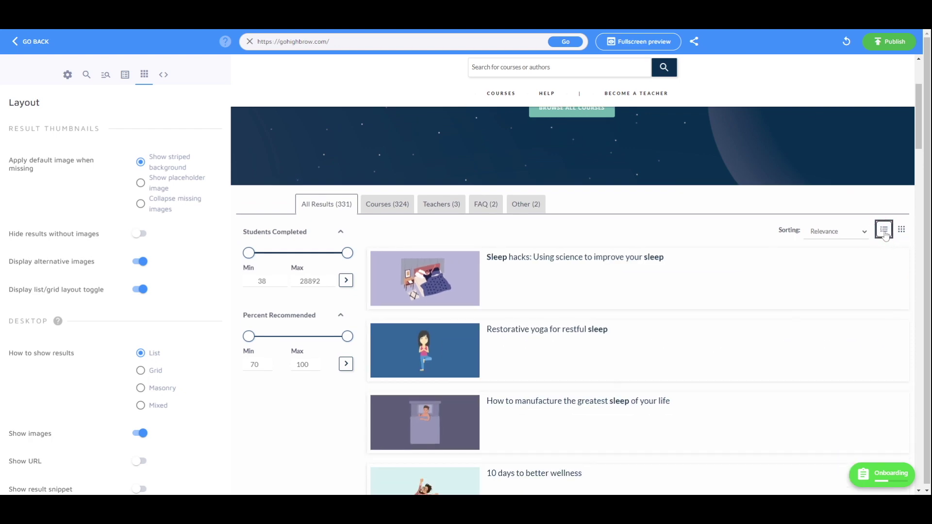
Switch to the Advanced Configuration section for custom CSS, callbacks and templates
{"action": "left_click", "coordinate": [164, 78]}
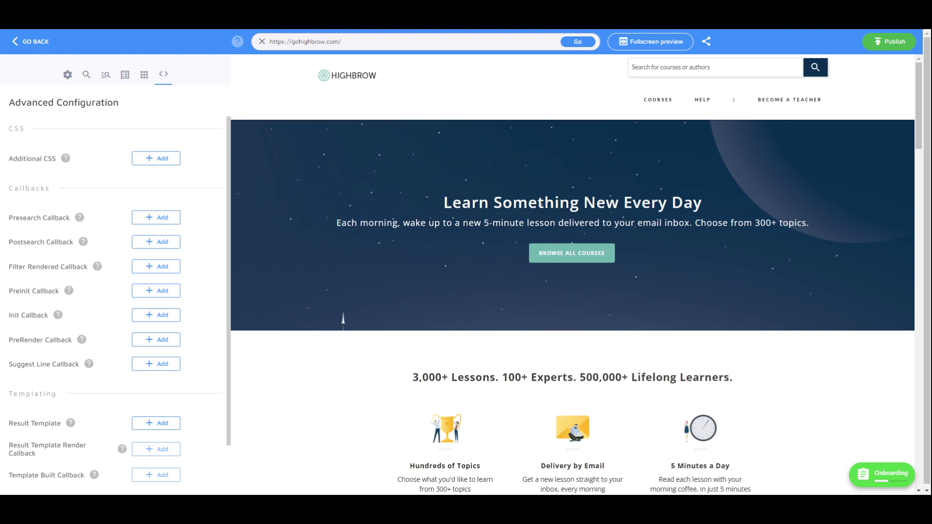
Open the Publish going-live dialog and copy the embed script snippet
{"action": "left_click", "coordinate": [895, 43]}
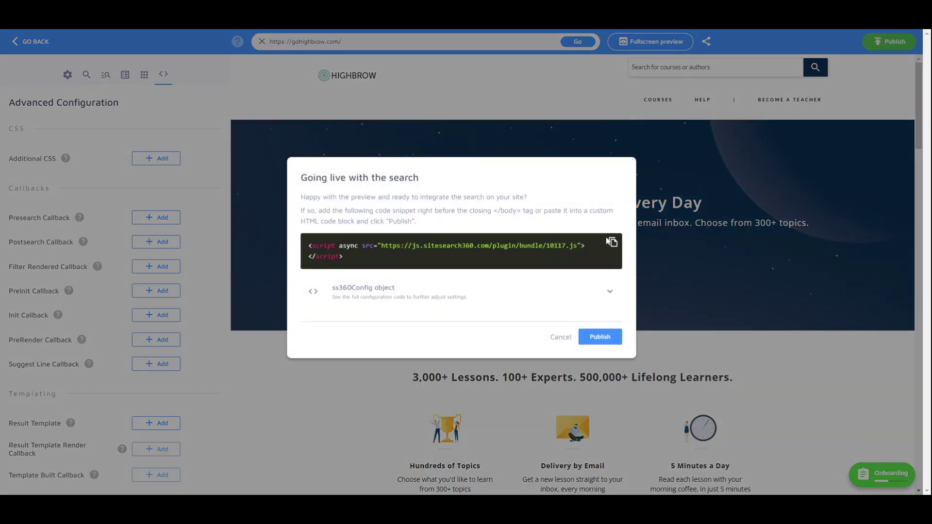
{"action": "left_click", "coordinate": [612, 245]}
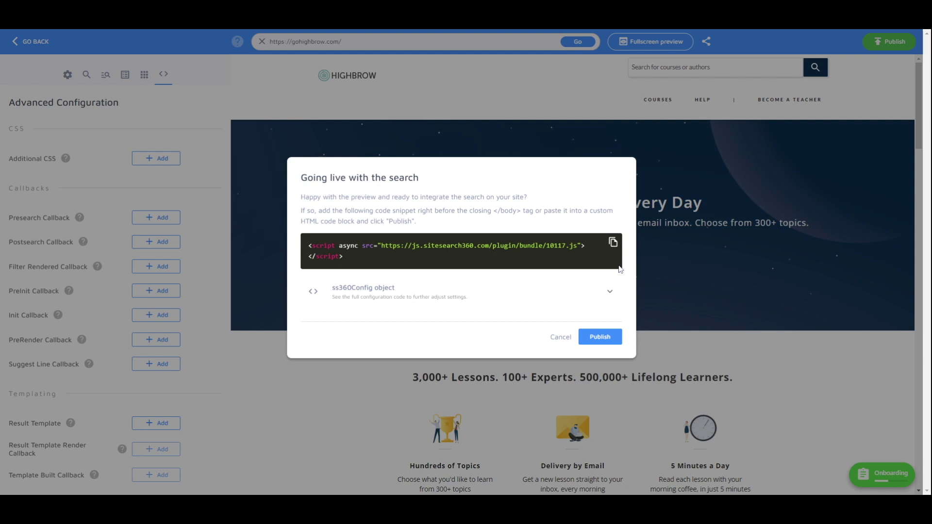